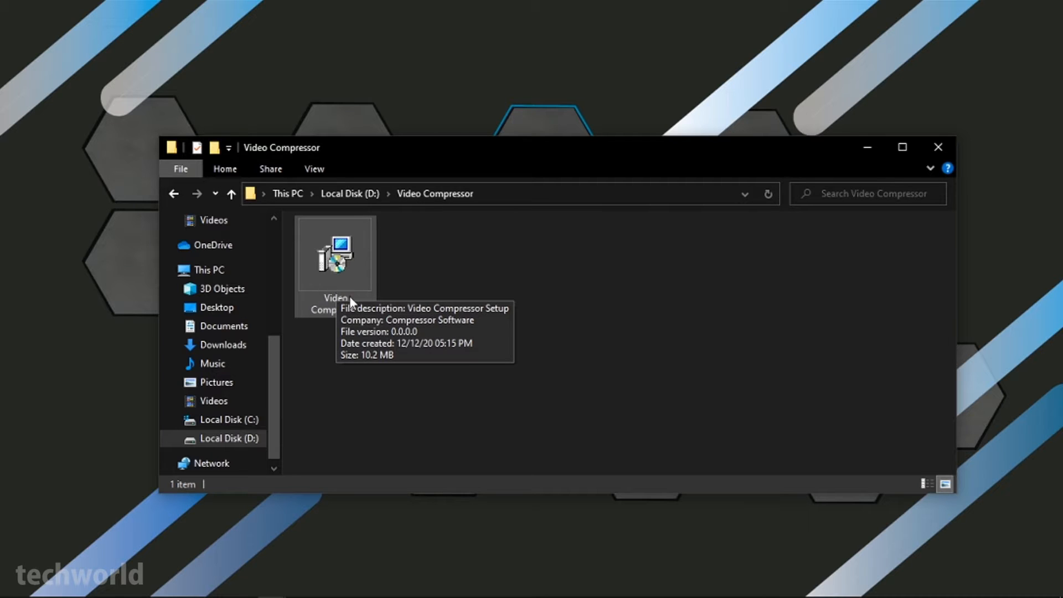
# Run the Video Compressor setup file as administrator and go through the installation.
pyautogui.click(347, 279)
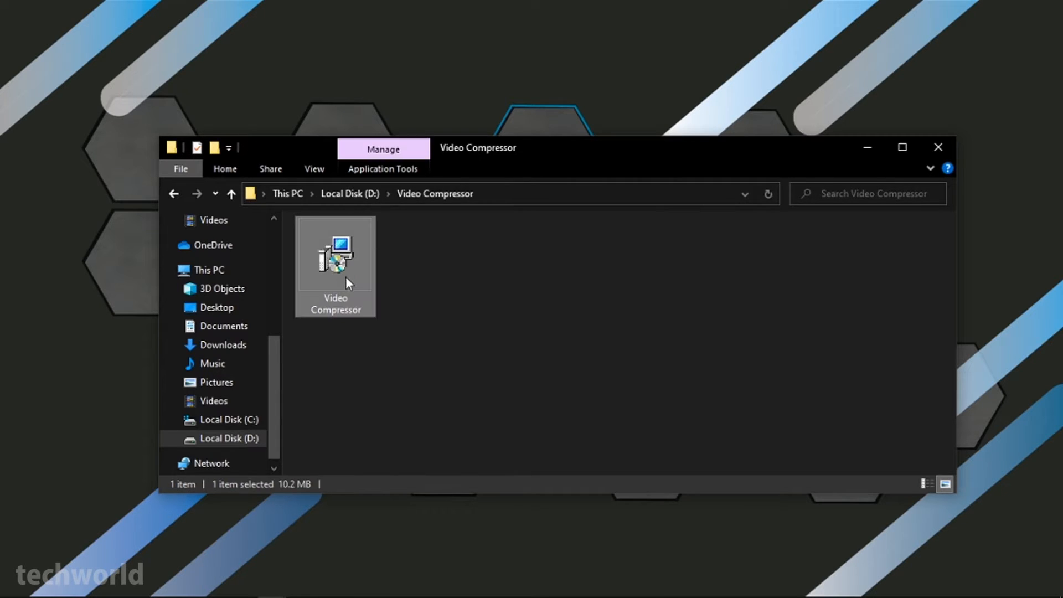
pyautogui.rightClick(347, 277)
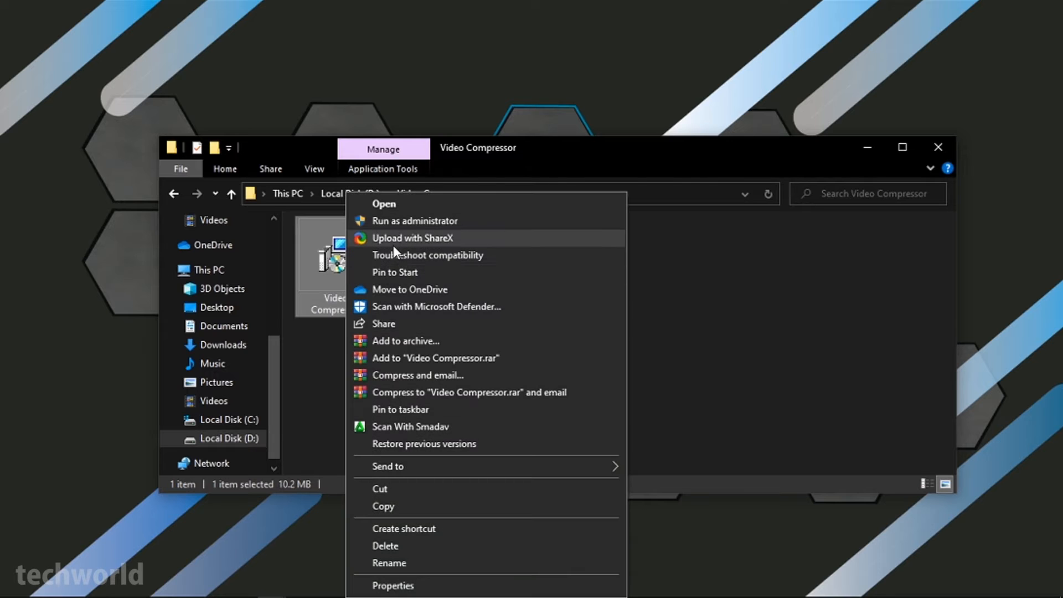
pyautogui.click(400, 222)
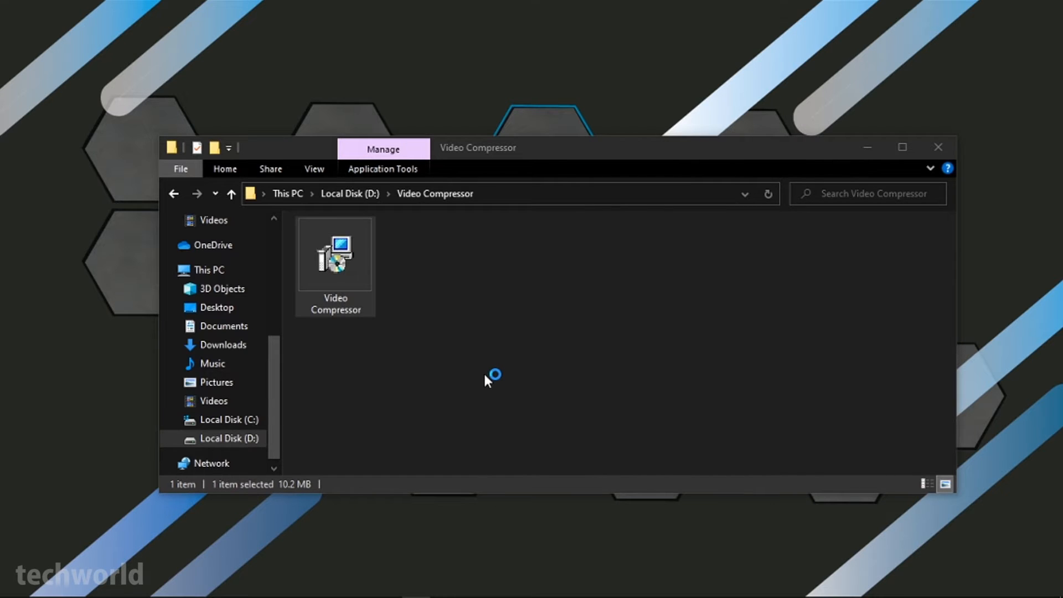
pyautogui.click(382, 386)
pyautogui.click(622, 431)
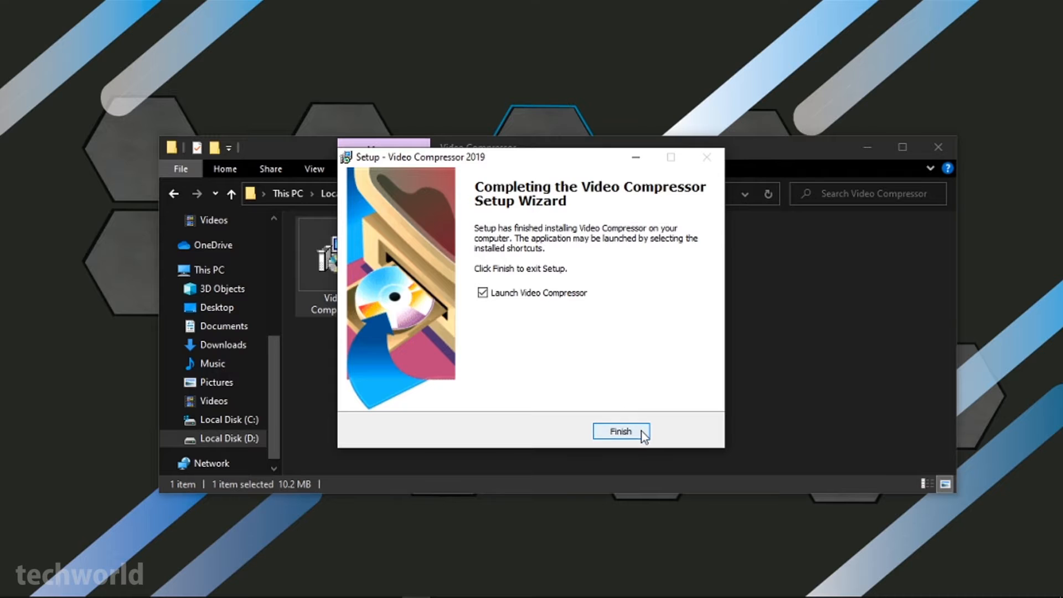
# Finish the setup with Video Compressor launching, and decline the Getting Started dialog.
pyautogui.click(620, 431)
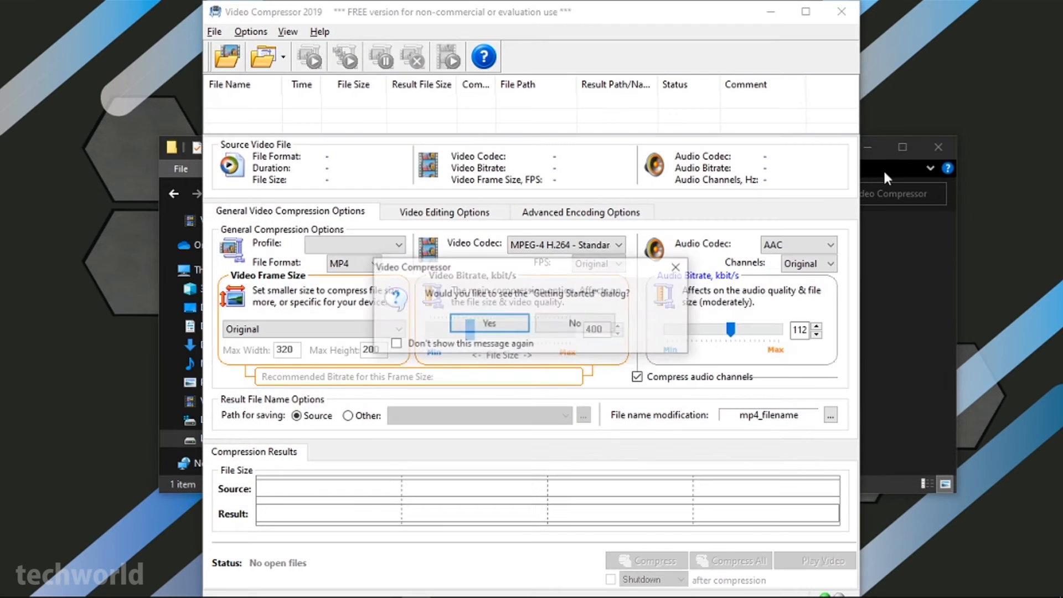
pyautogui.click(877, 150)
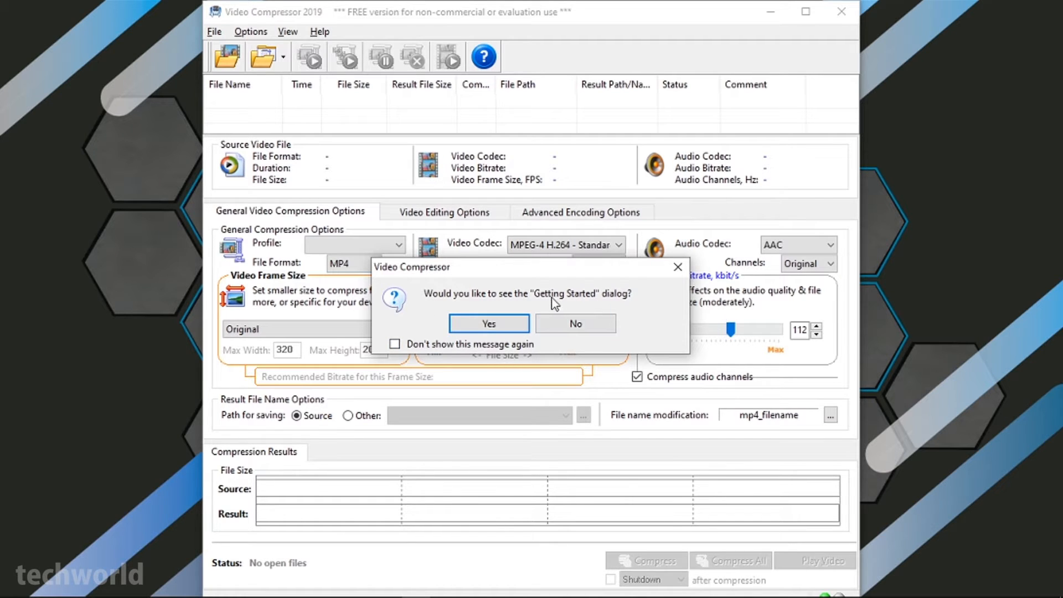
pyautogui.click(576, 324)
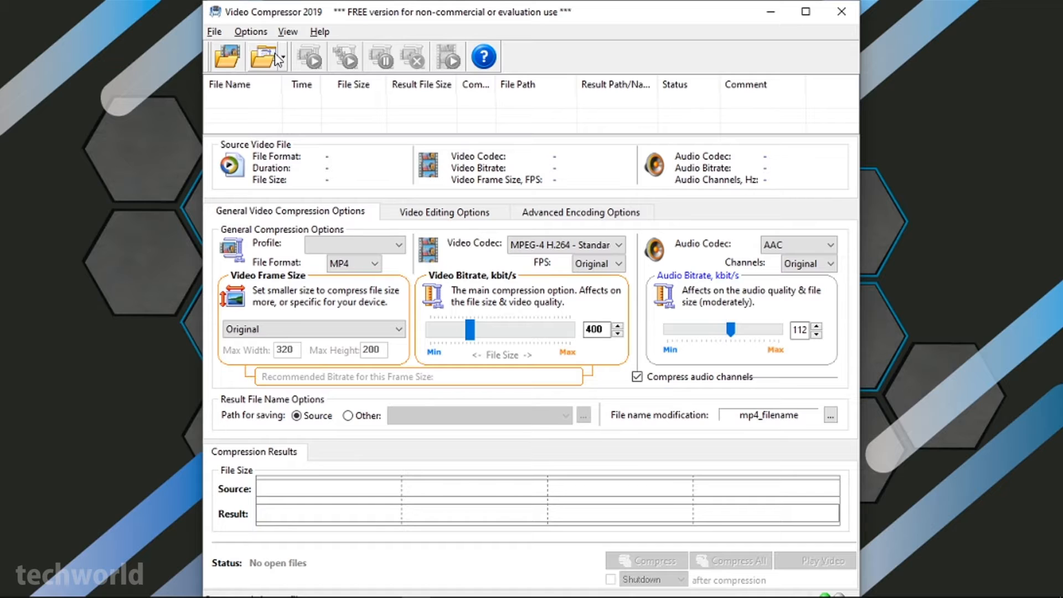
# Set the audio codec to MP3 and the audio channels to Stereo.
pyautogui.click(216, 33)
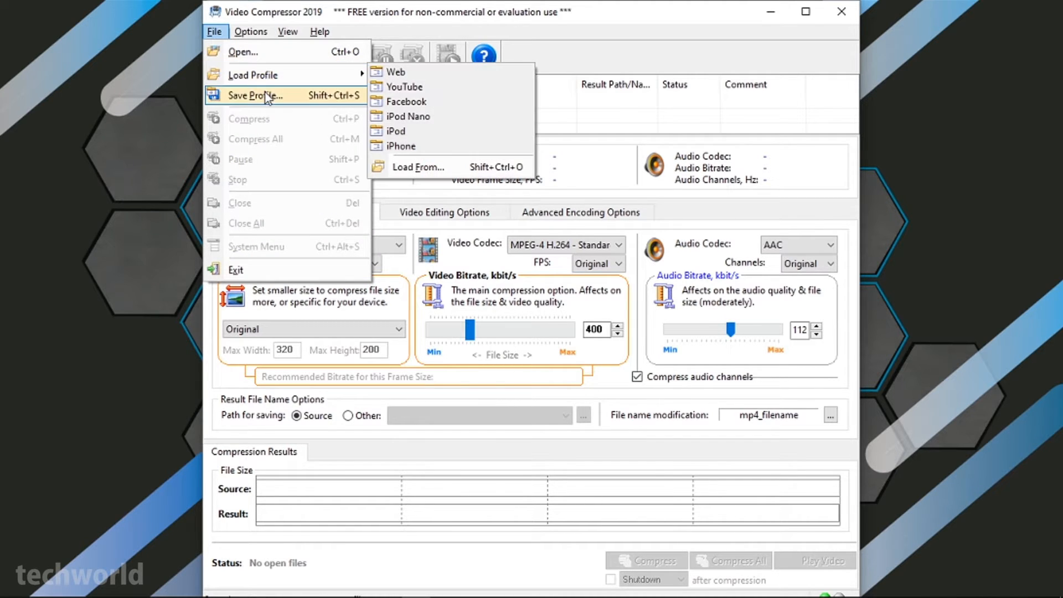
pyautogui.moveTo(353, 76)
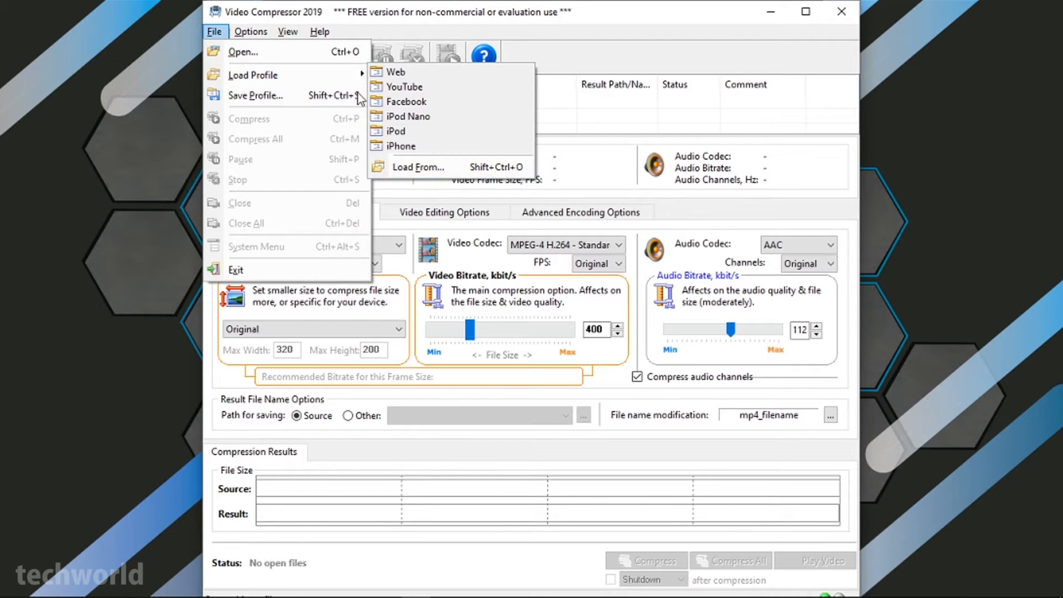
pyautogui.moveTo(251, 33)
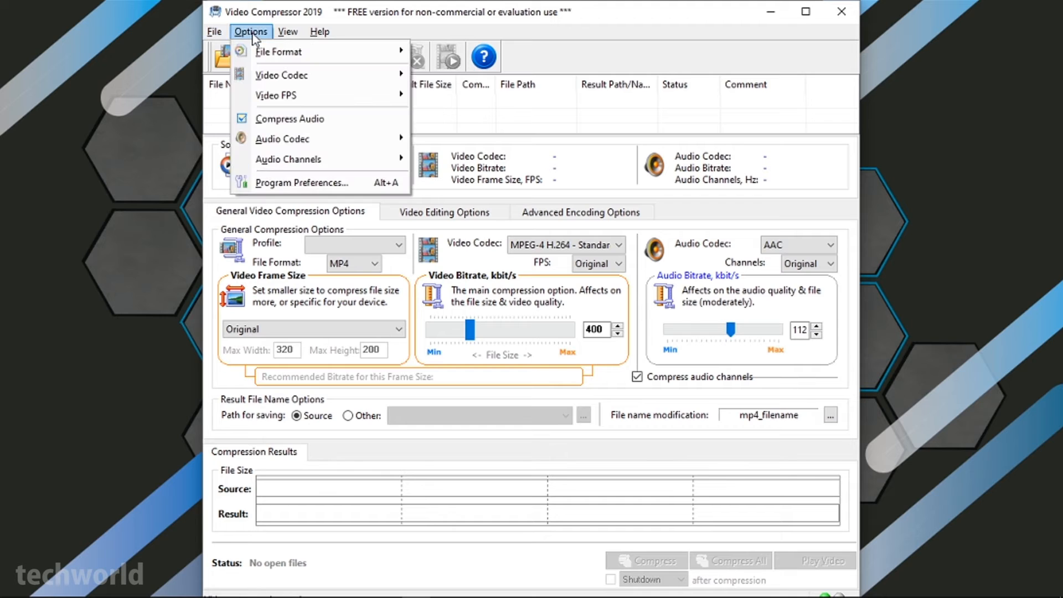
pyautogui.moveTo(280, 53)
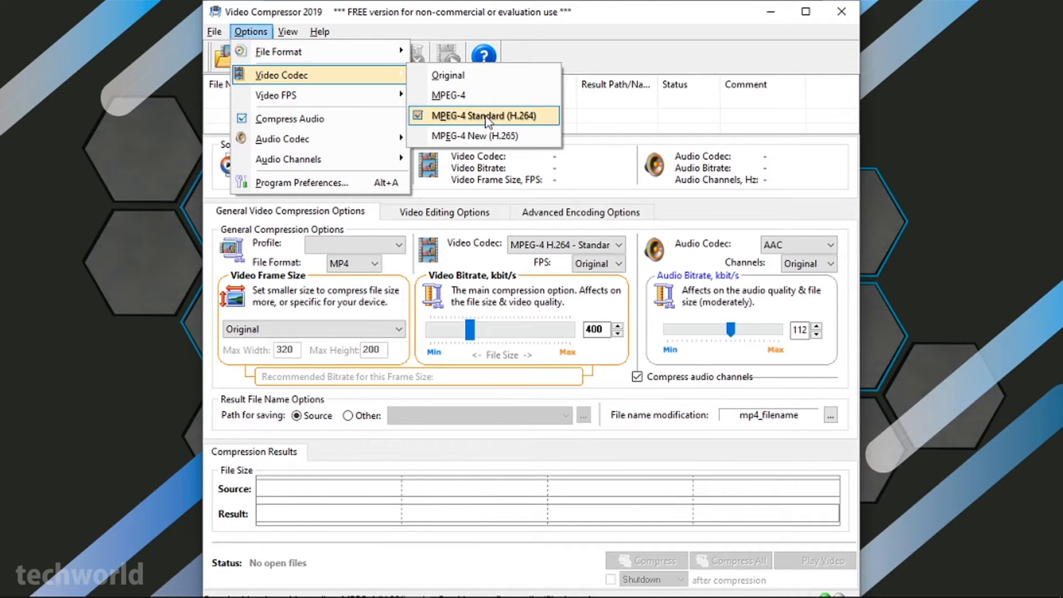
pyautogui.moveTo(359, 95)
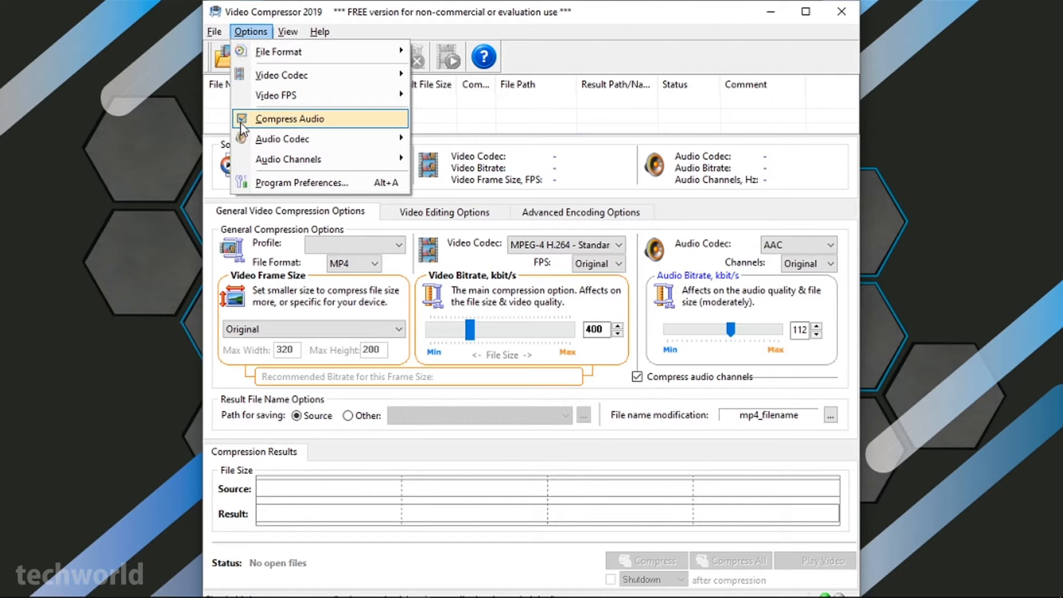
pyautogui.moveTo(315, 141)
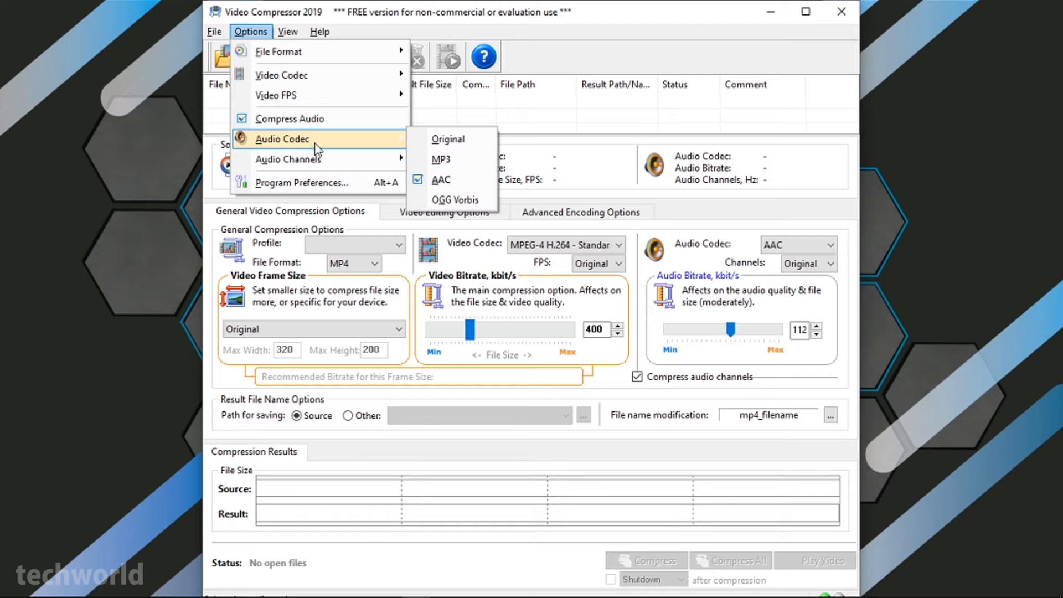
pyautogui.click(439, 159)
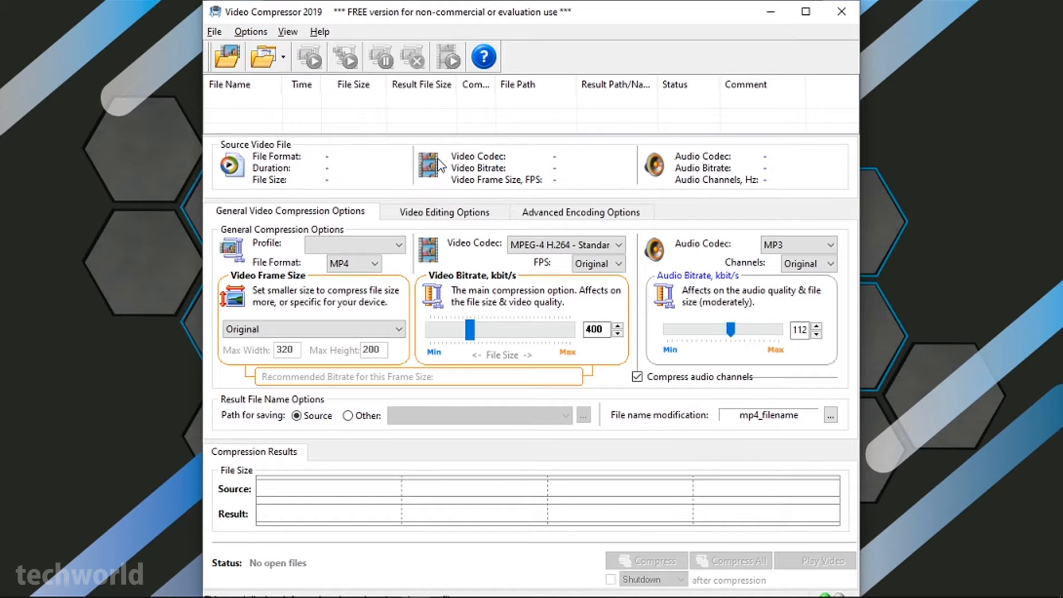
pyautogui.click(257, 36)
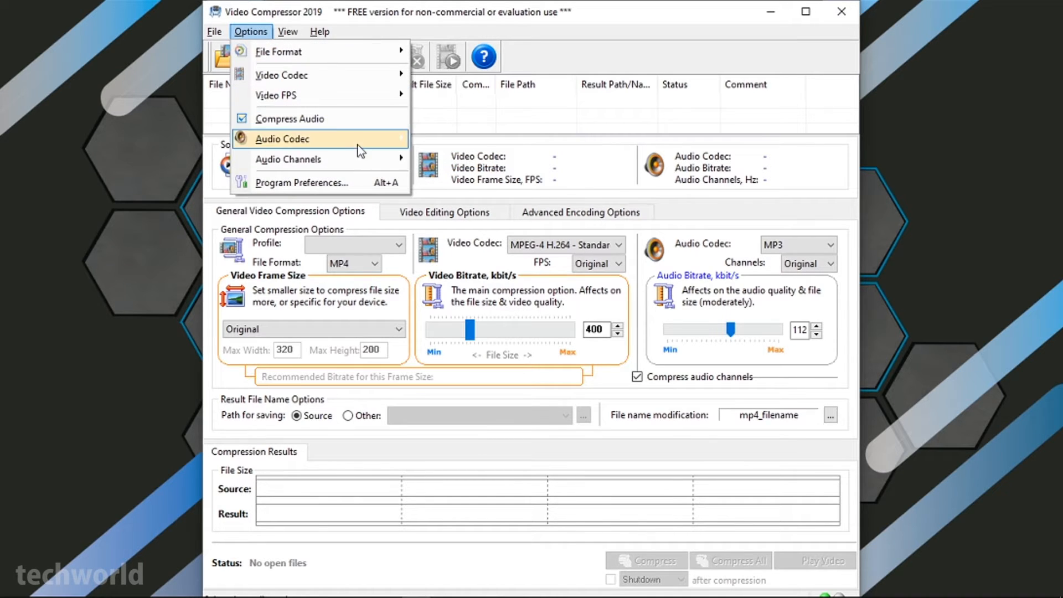
pyautogui.moveTo(354, 159)
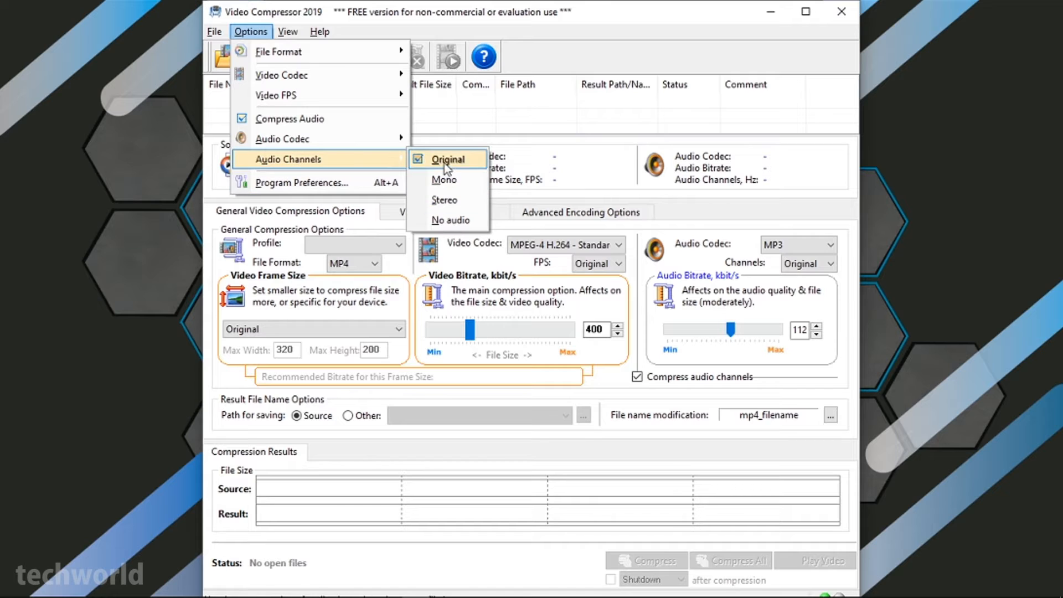
pyautogui.click(459, 201)
pyautogui.click(270, 32)
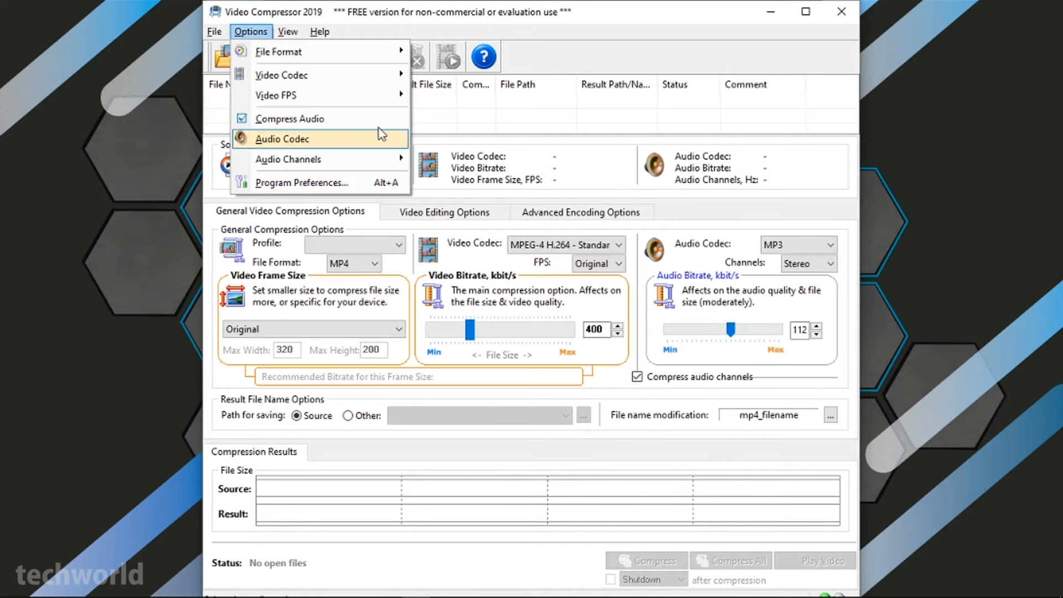
pyautogui.moveTo(298, 37)
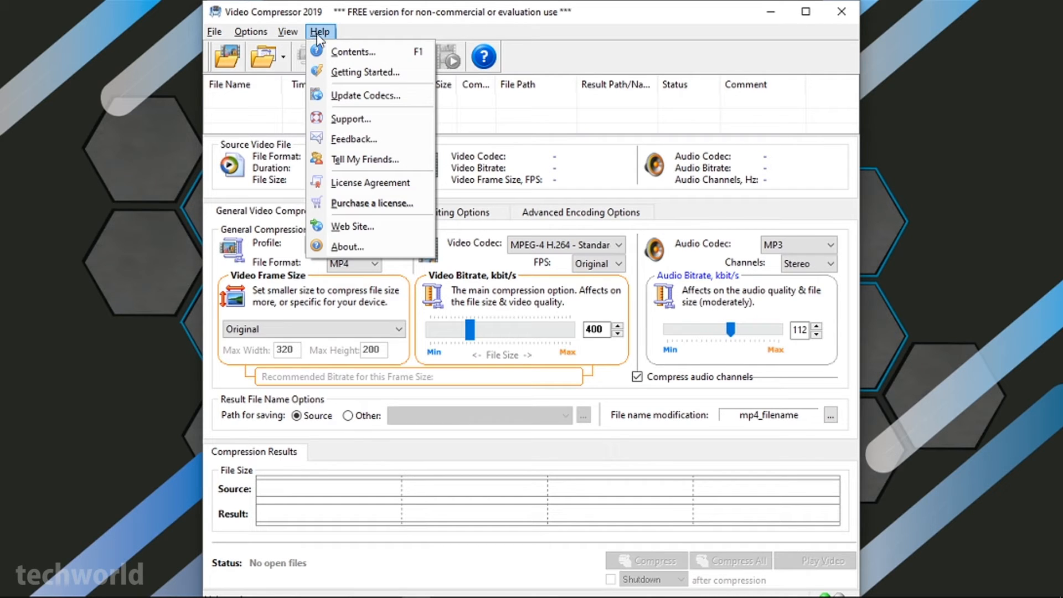
pyautogui.moveTo(251, 33)
pyautogui.click(486, 128)
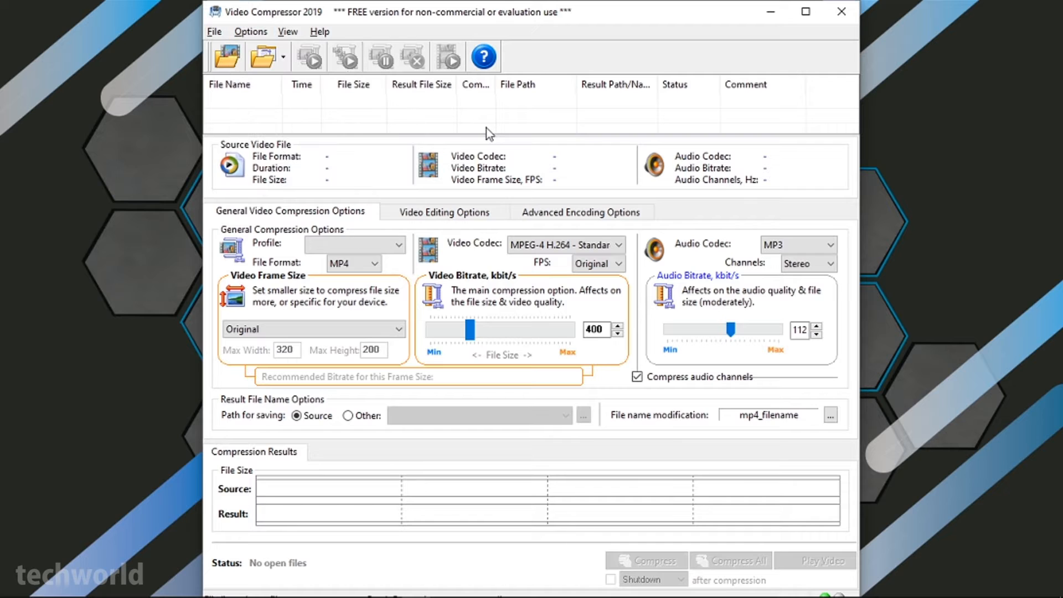
# Open the video "Google Chrome Dark Mode" from the Channel's Videos folder for compression.
pyautogui.click(237, 66)
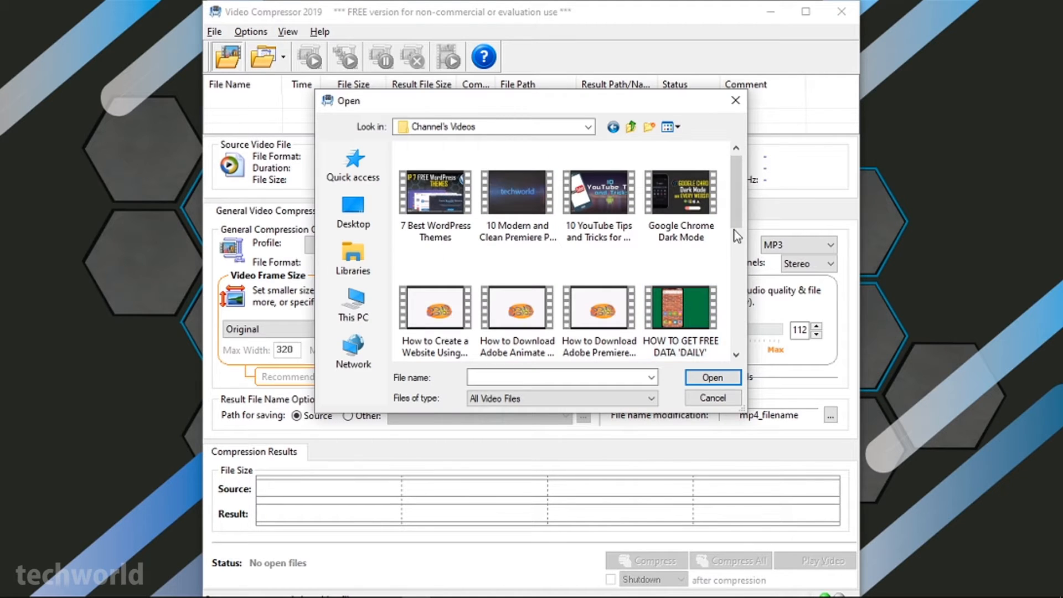
pyautogui.scroll(-1, 738, 207)
pyautogui.click(700, 175)
pyautogui.scroll(1, 726, 232)
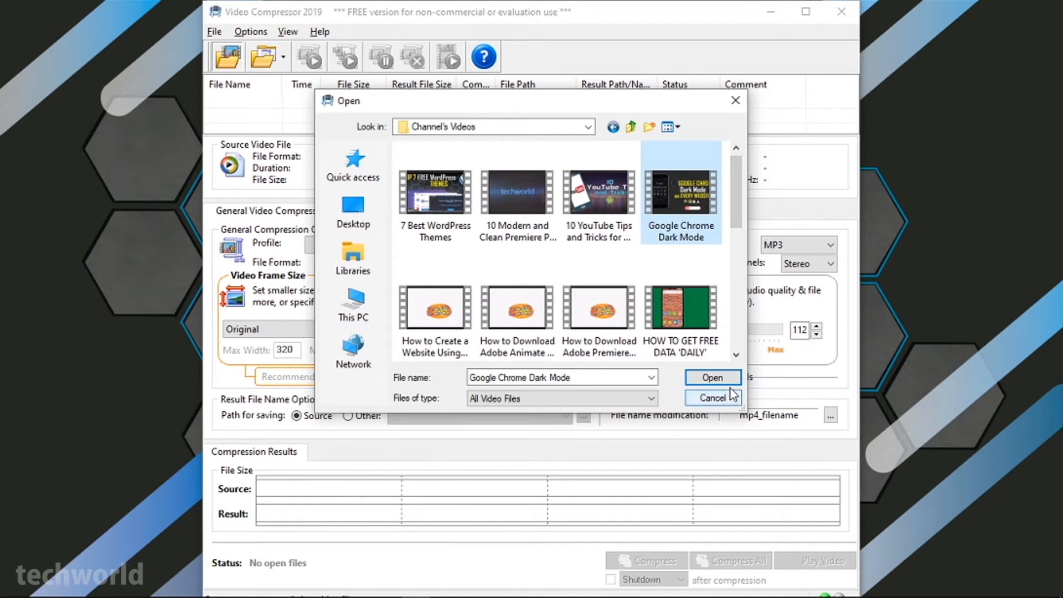
pyautogui.click(712, 378)
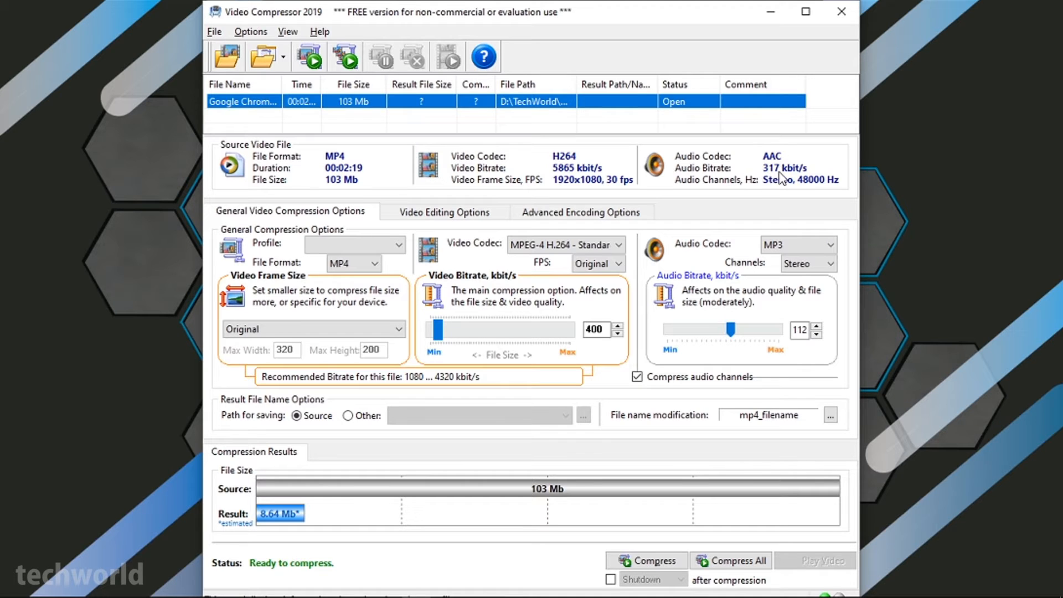
# Choose MP4 as the output file format and keep the video frame size at Original.
pyautogui.click(365, 244)
pyautogui.click(350, 337)
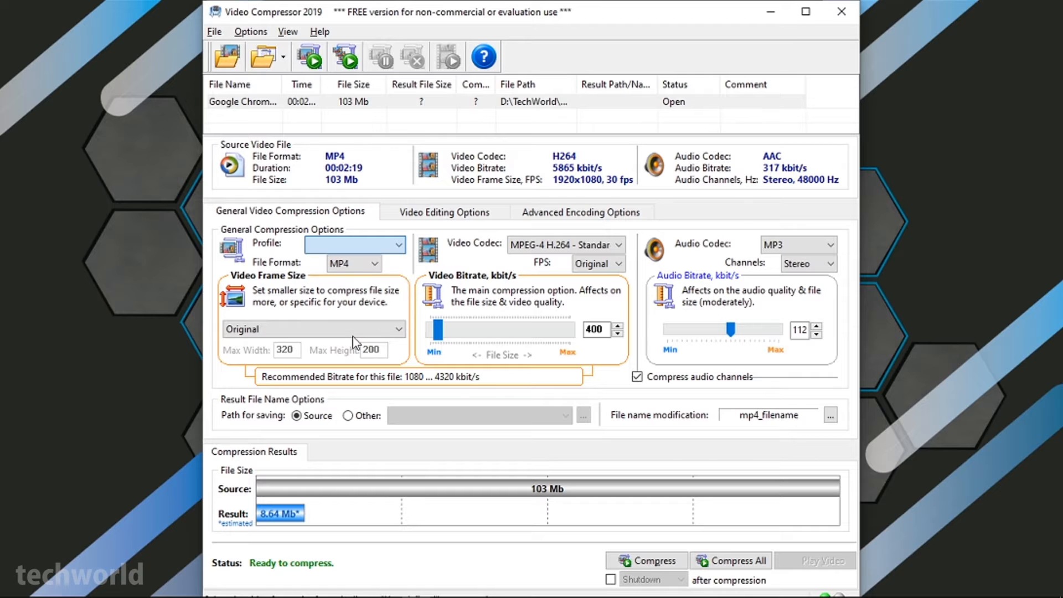
pyautogui.click(362, 264)
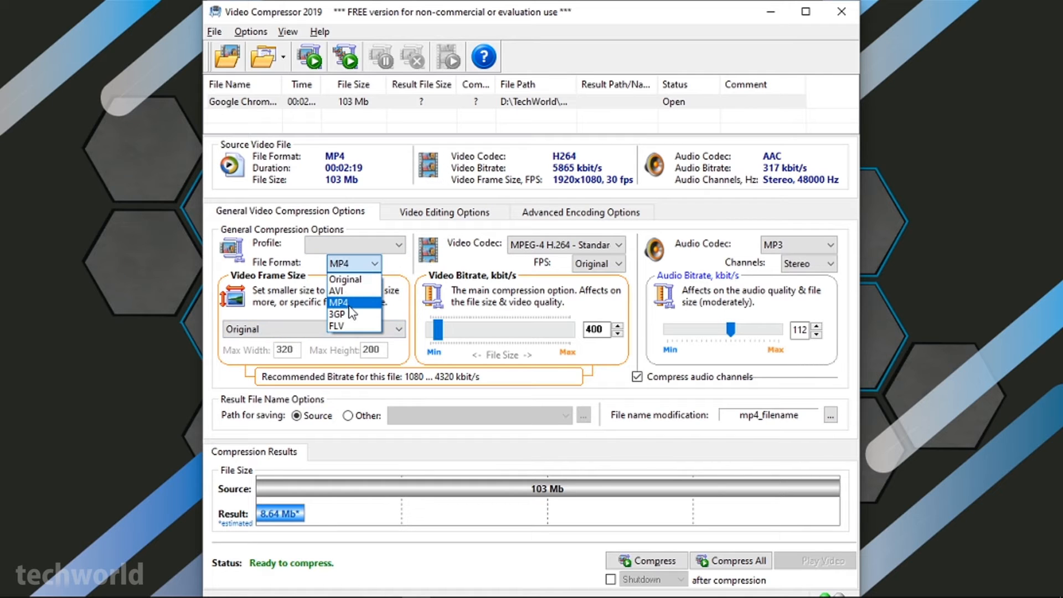
pyautogui.click(349, 306)
pyautogui.click(330, 331)
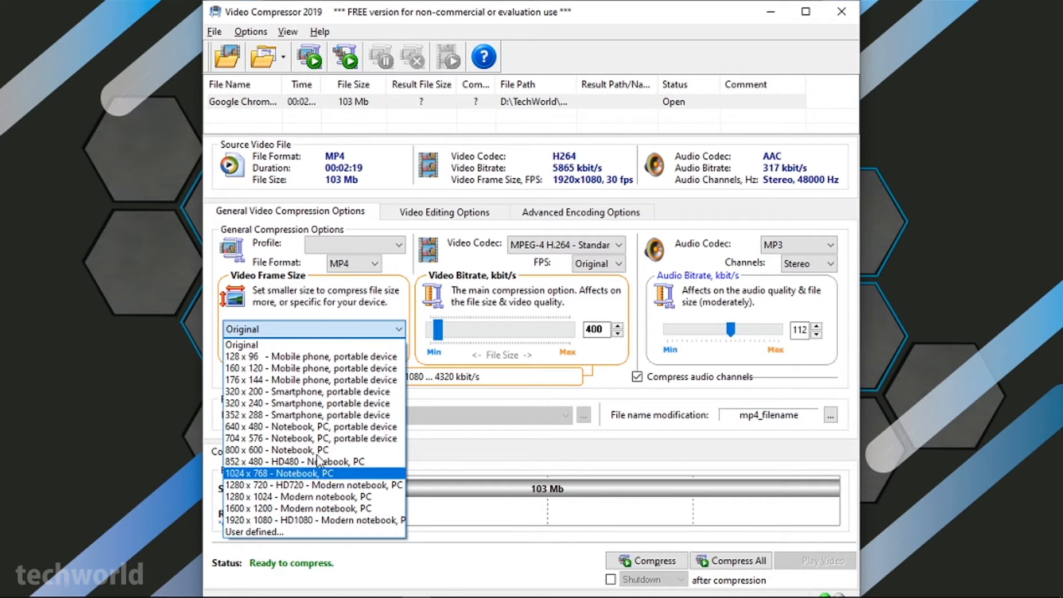
pyautogui.click(476, 425)
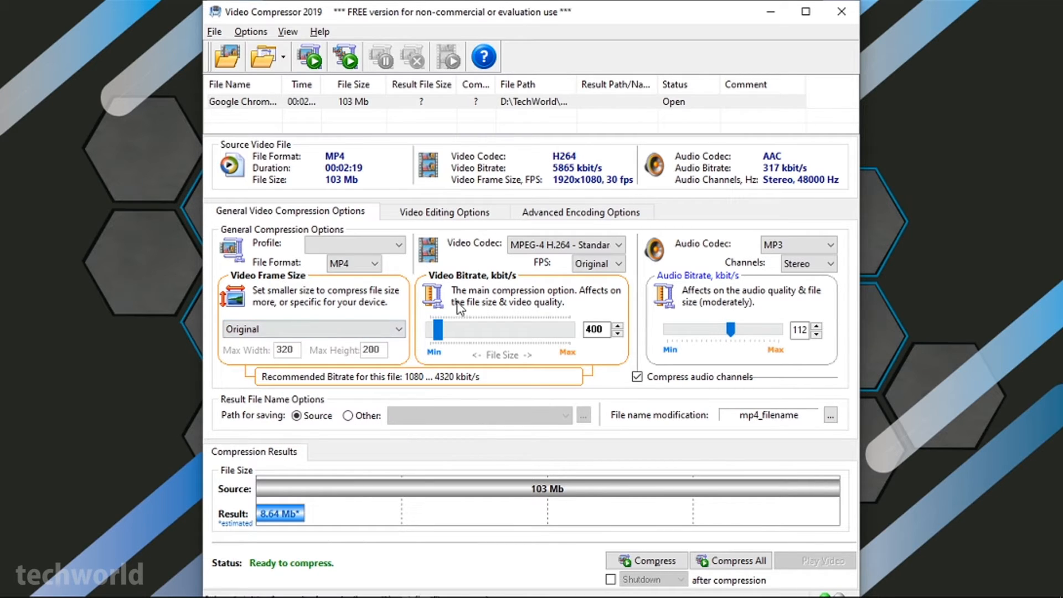
# Choose MPEG-4 H.264 - Standard as the video codec and Original as the FPS.
pyautogui.click(593, 250)
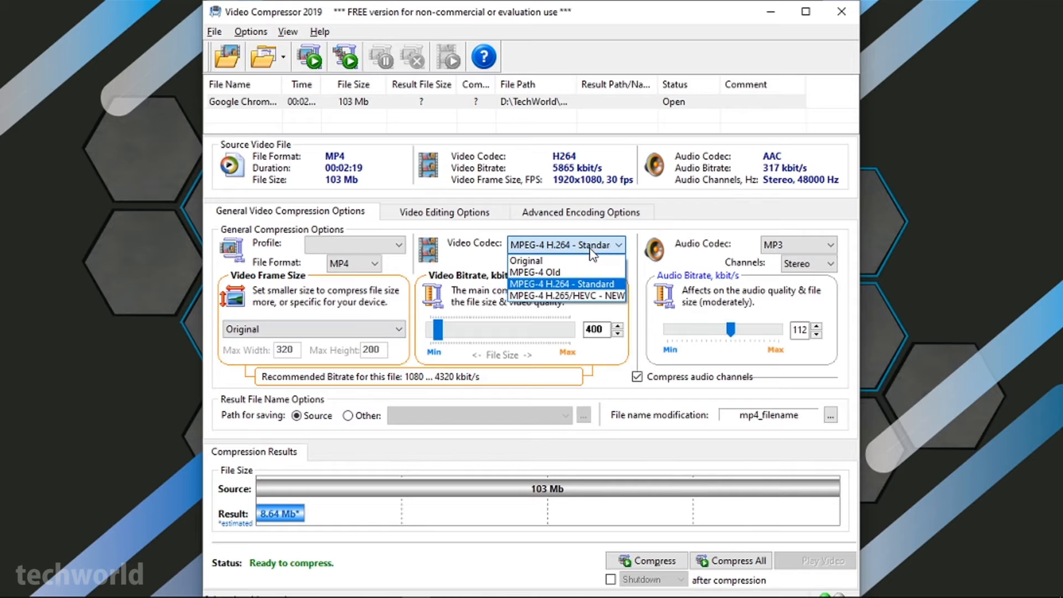
pyautogui.click(551, 281)
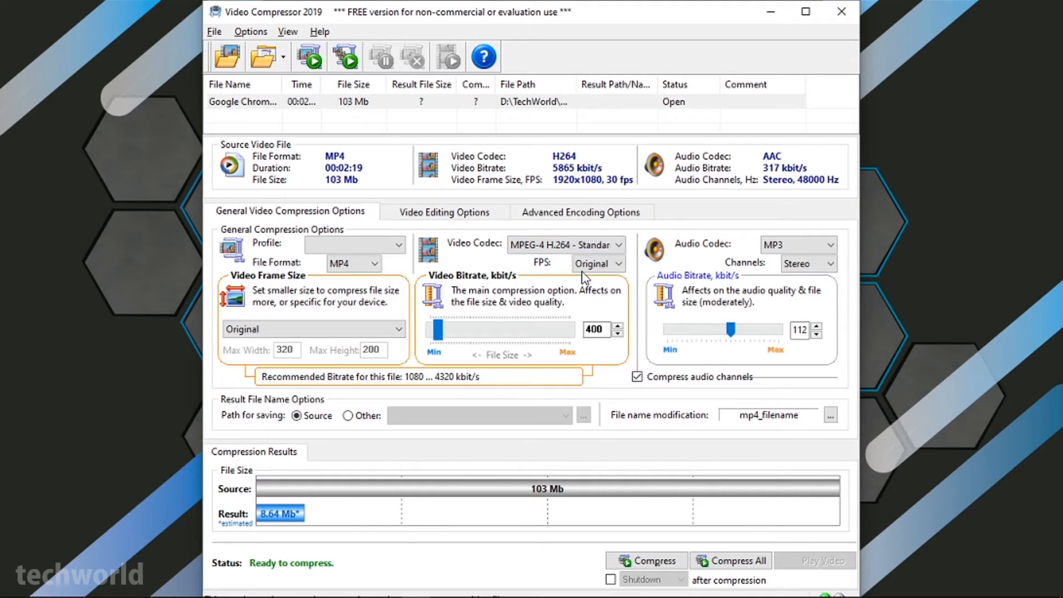
pyautogui.click(603, 263)
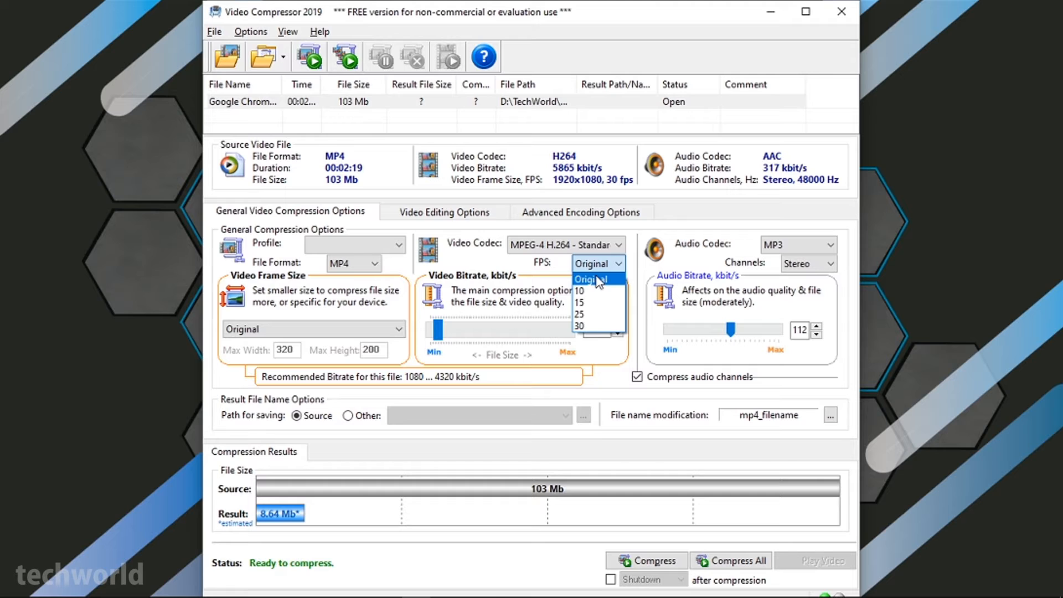
pyautogui.click(591, 280)
# Raise the video bitrate to about 2956 kbit/s and the audio bitrate to about 156 kbit/s.
pyautogui.moveTo(446, 335); pyautogui.dragTo(503, 327)
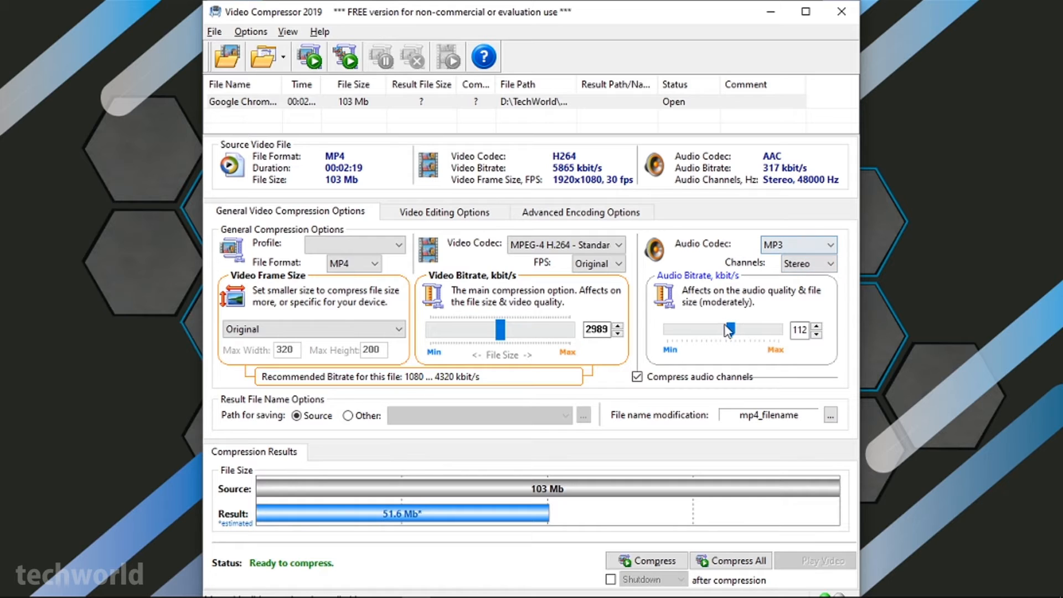
pyautogui.moveTo(731, 329); pyautogui.dragTo(756, 327)
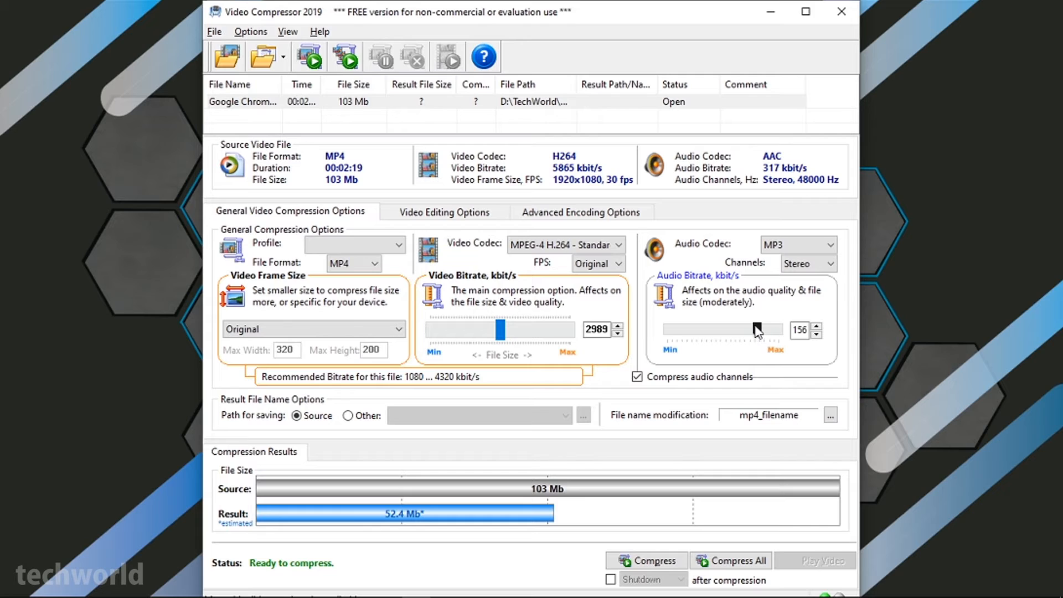
pyautogui.moveTo(505, 338); pyautogui.dragTo(502, 331)
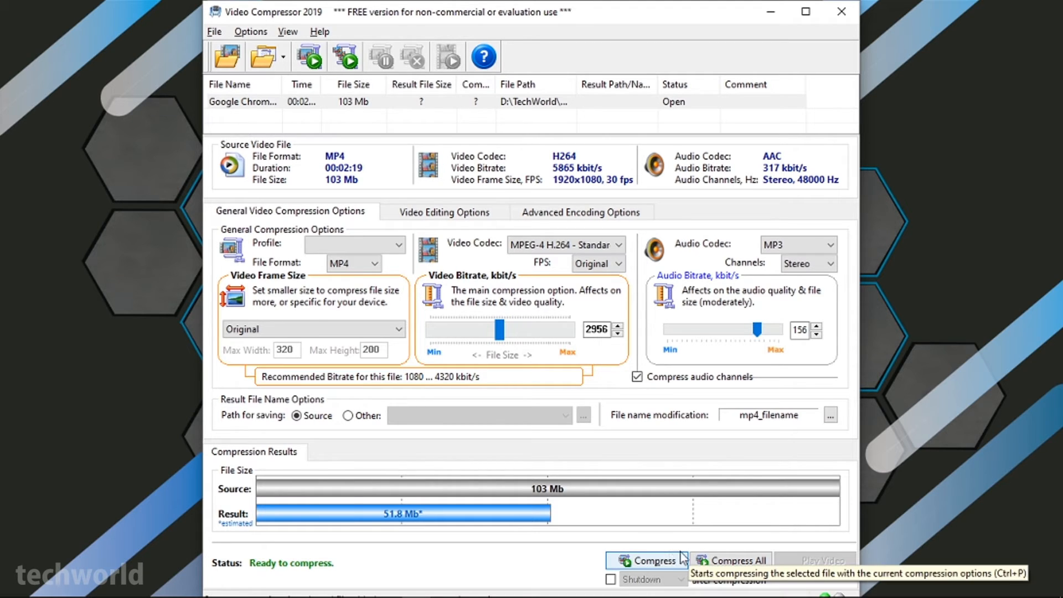
# Compress the selected video with the current options and dismiss the registration wizard.
pyautogui.click(644, 563)
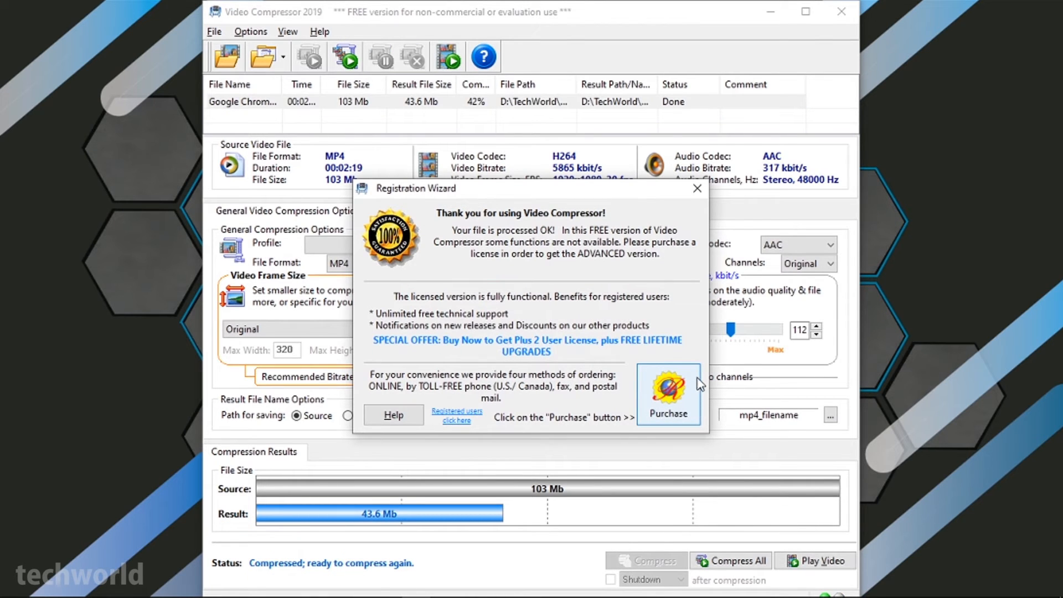
pyautogui.click(697, 189)
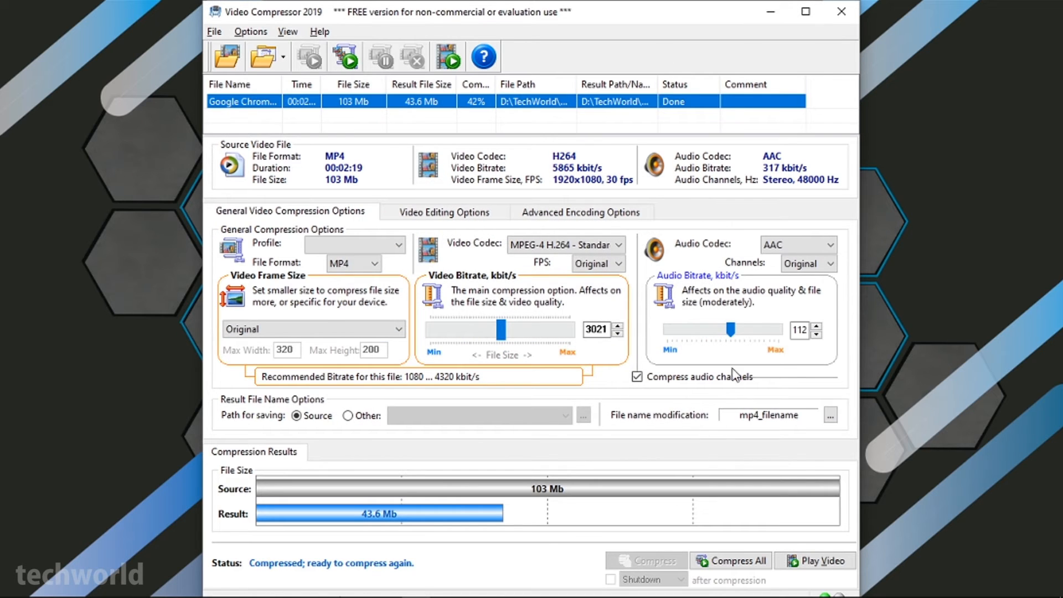
# Open the file name modification options and review the prefix and suffix types, keeping the textual prefix mp4_ and no suffix.
pyautogui.click(830, 416)
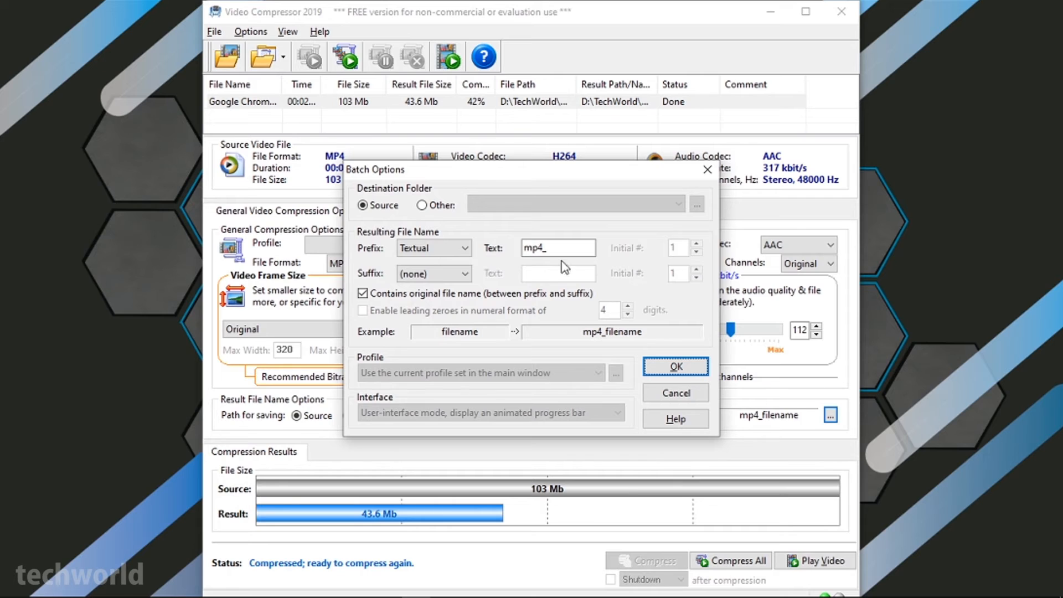
pyautogui.click(443, 248)
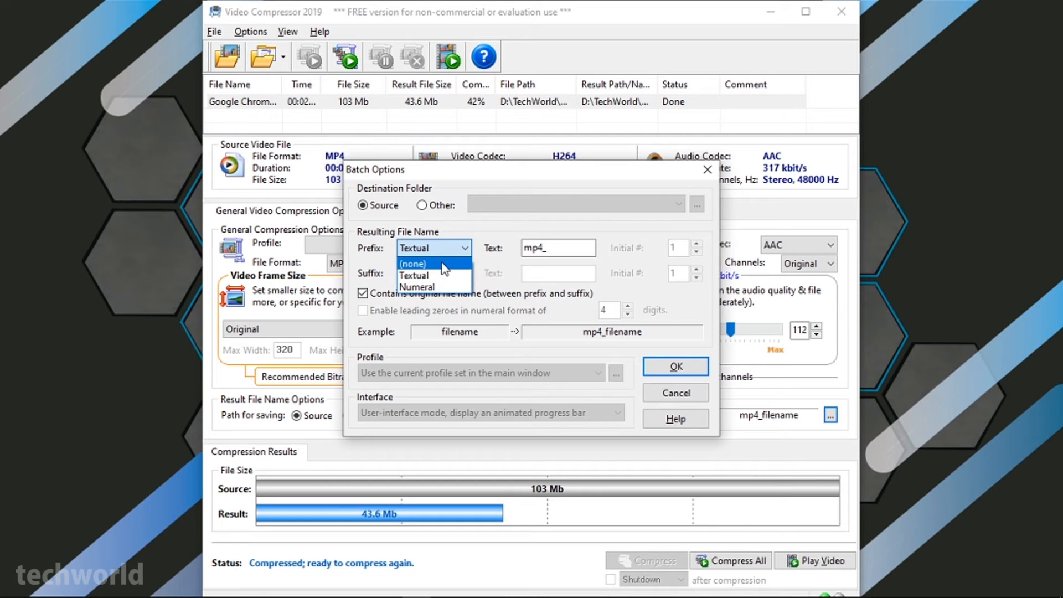
pyautogui.click(503, 240)
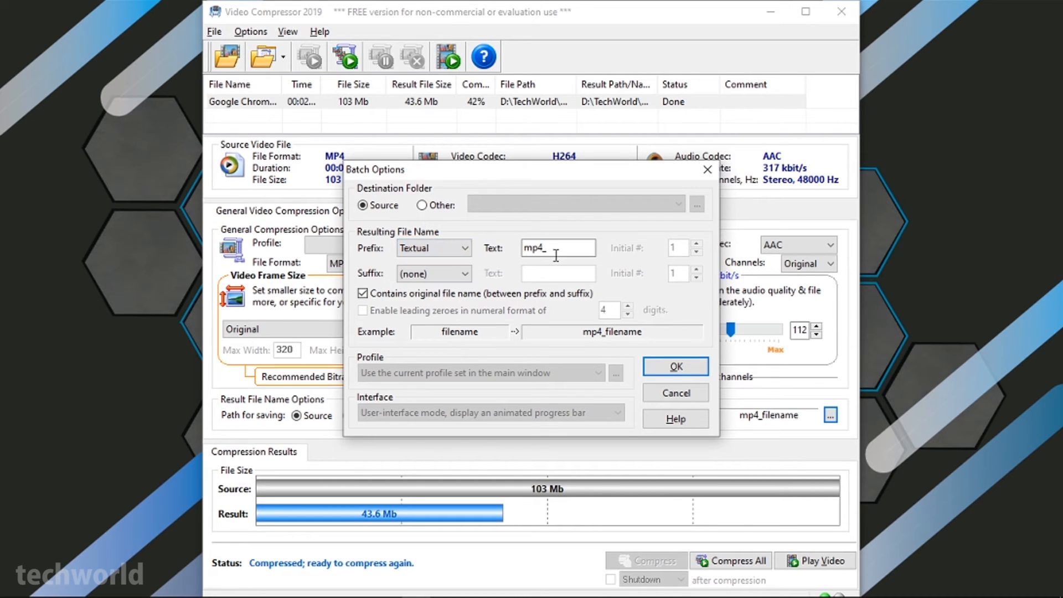
pyautogui.click(456, 278)
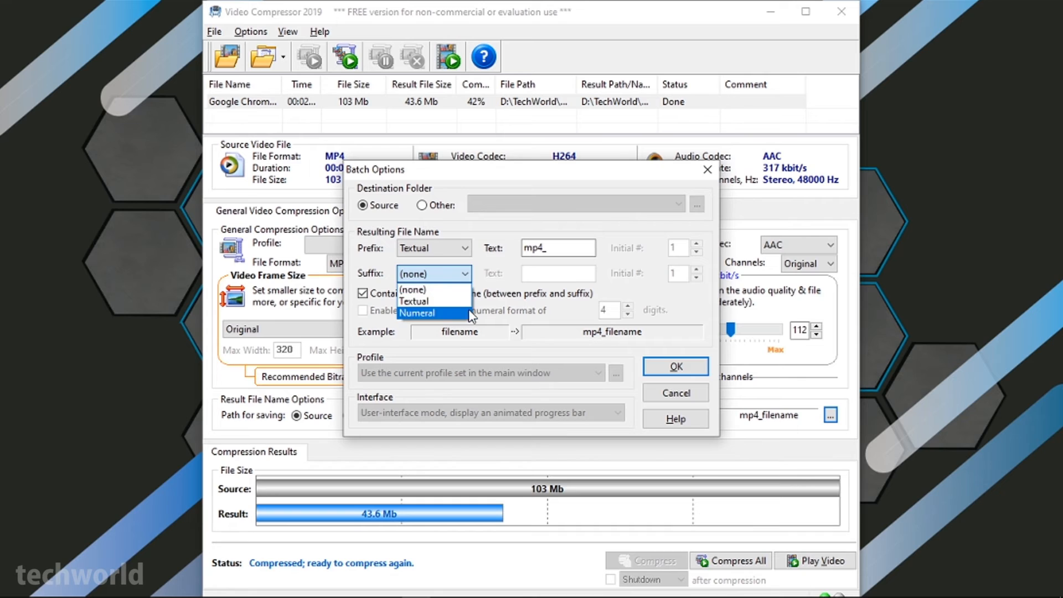
pyautogui.click(527, 293)
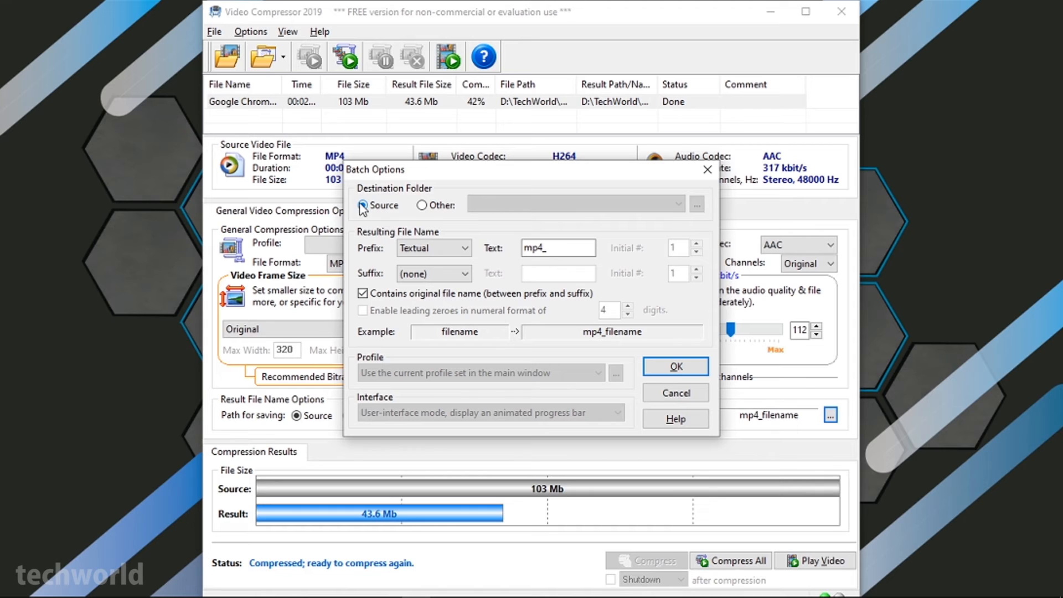
# Try browsing for another destination folder, cancel it, set the destination back to Source and accept the batch options.
pyautogui.click(421, 206)
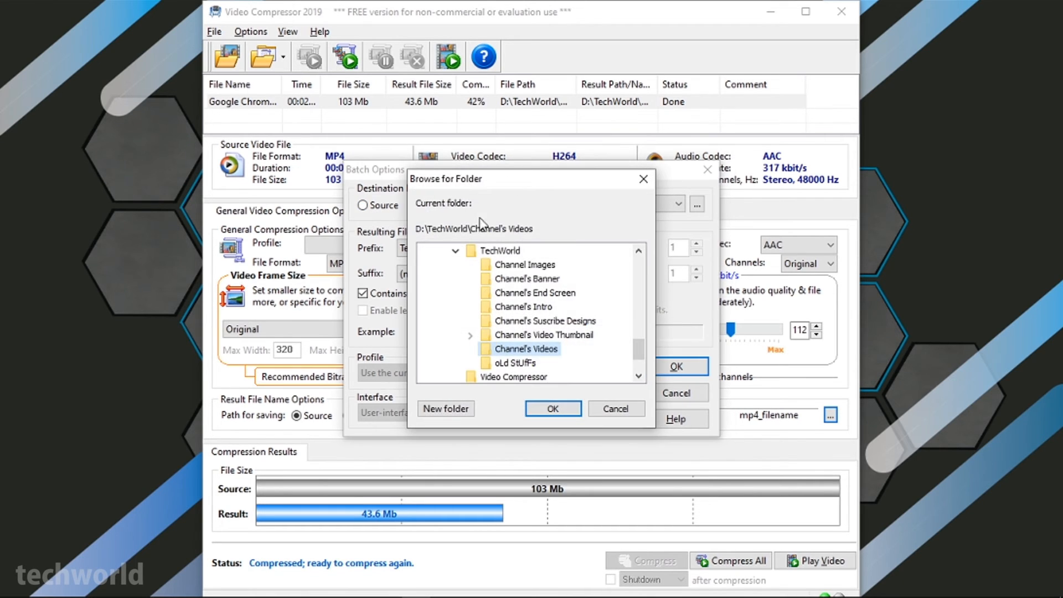
pyautogui.click(616, 409)
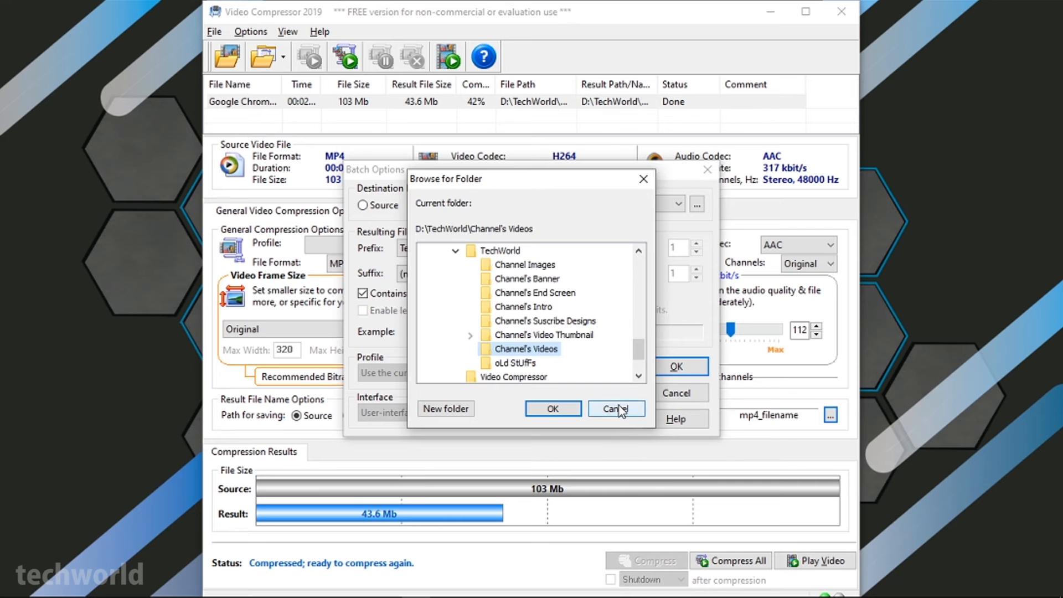
pyautogui.click(365, 206)
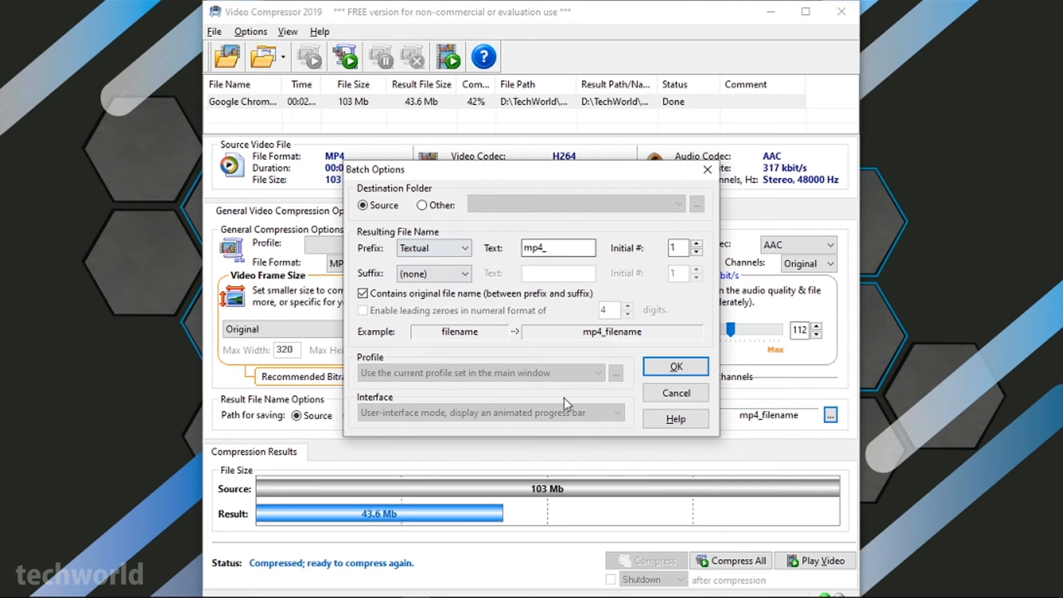
pyautogui.click(677, 368)
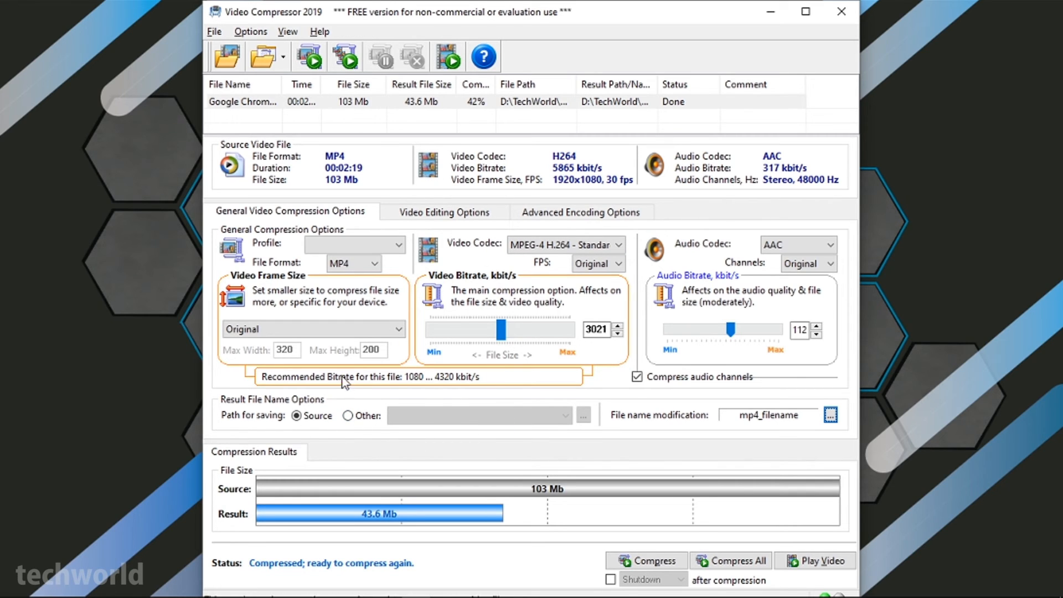
# Switch to the Videos folder in File Explorer and compare the file sizes of Google Chrome Dark Mode and mp4_Google Chrome Dark Mode.
pyautogui.click(805, 17)
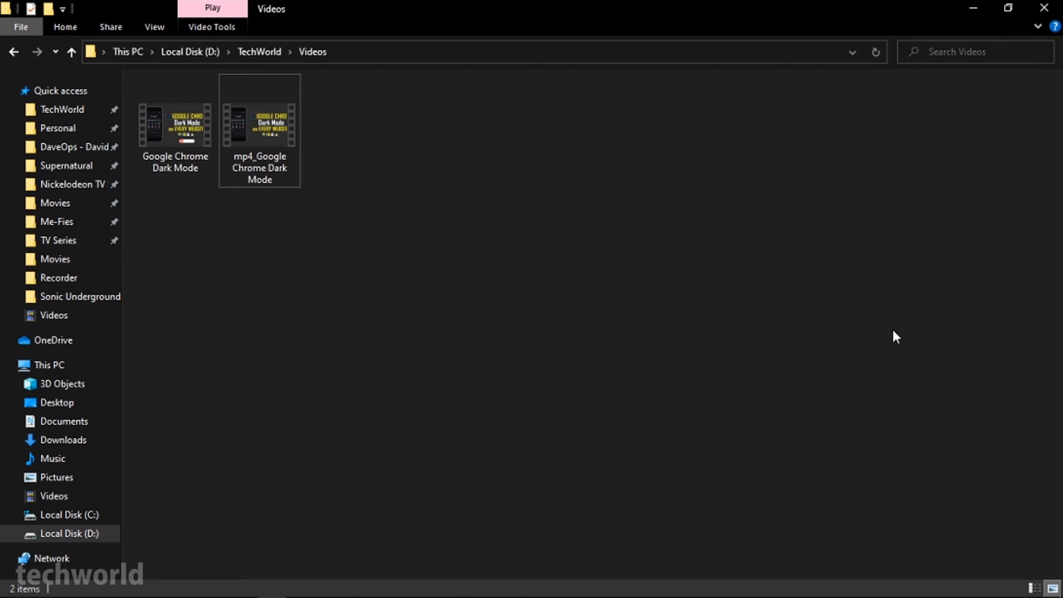
pyautogui.click(171, 145)
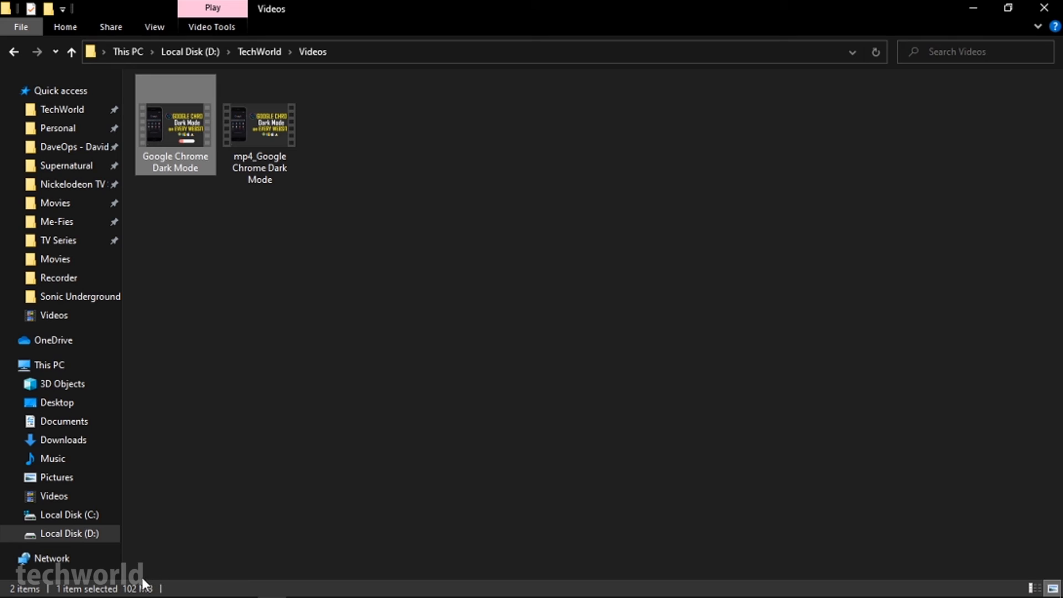
pyautogui.click(285, 178)
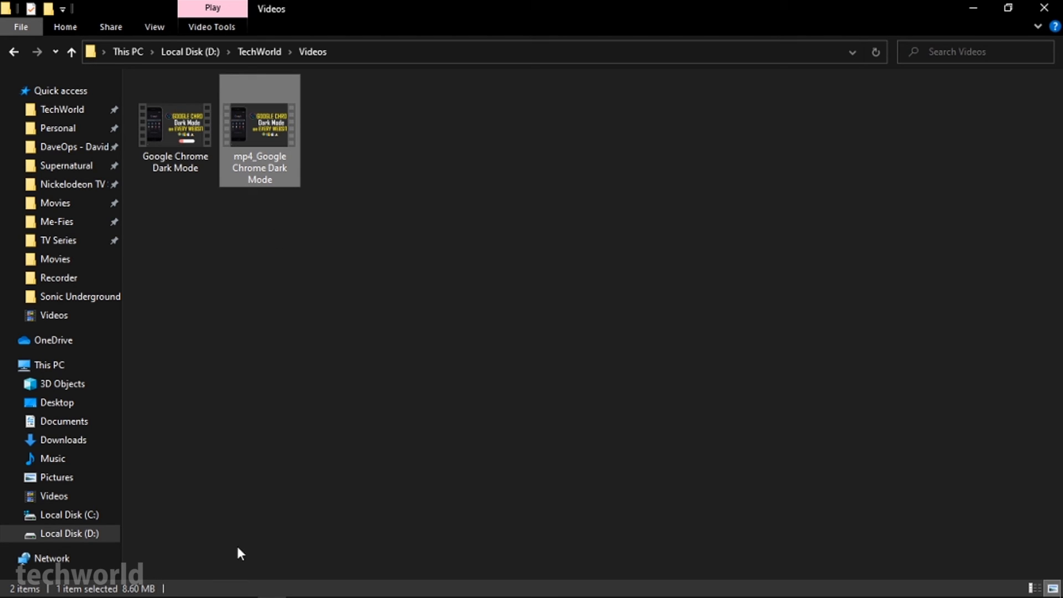